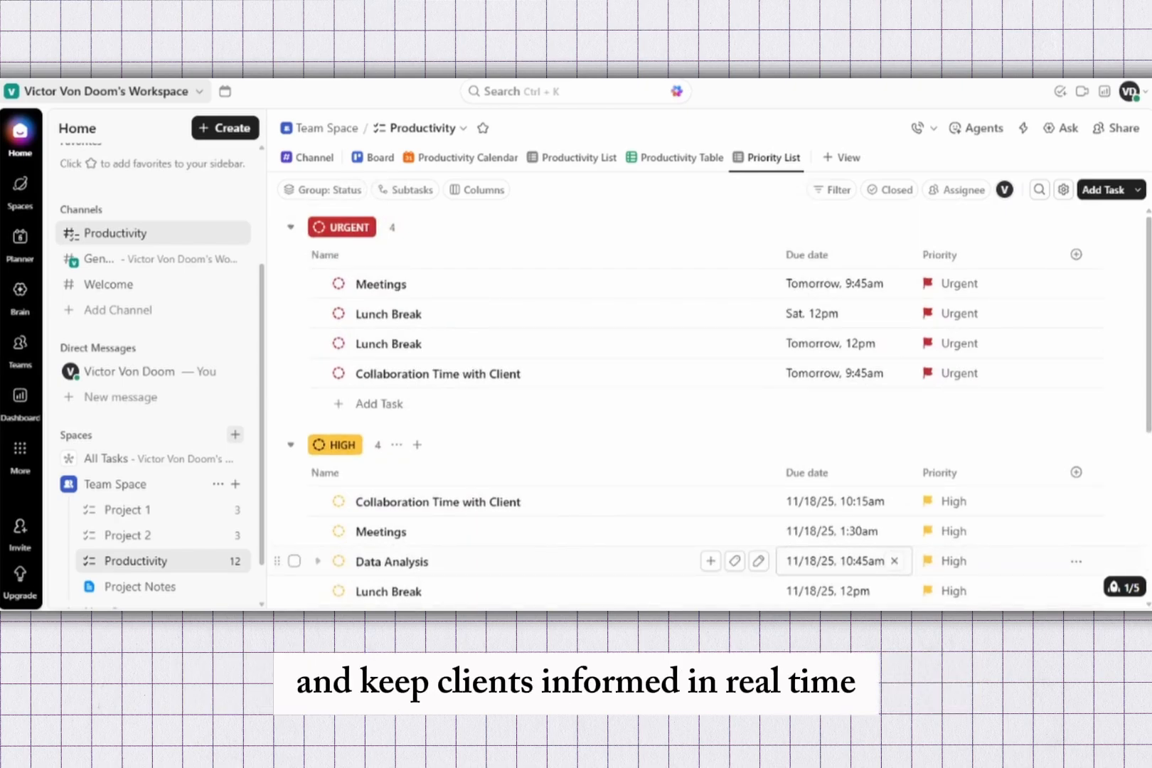
scroll(153, 356, up, 5)
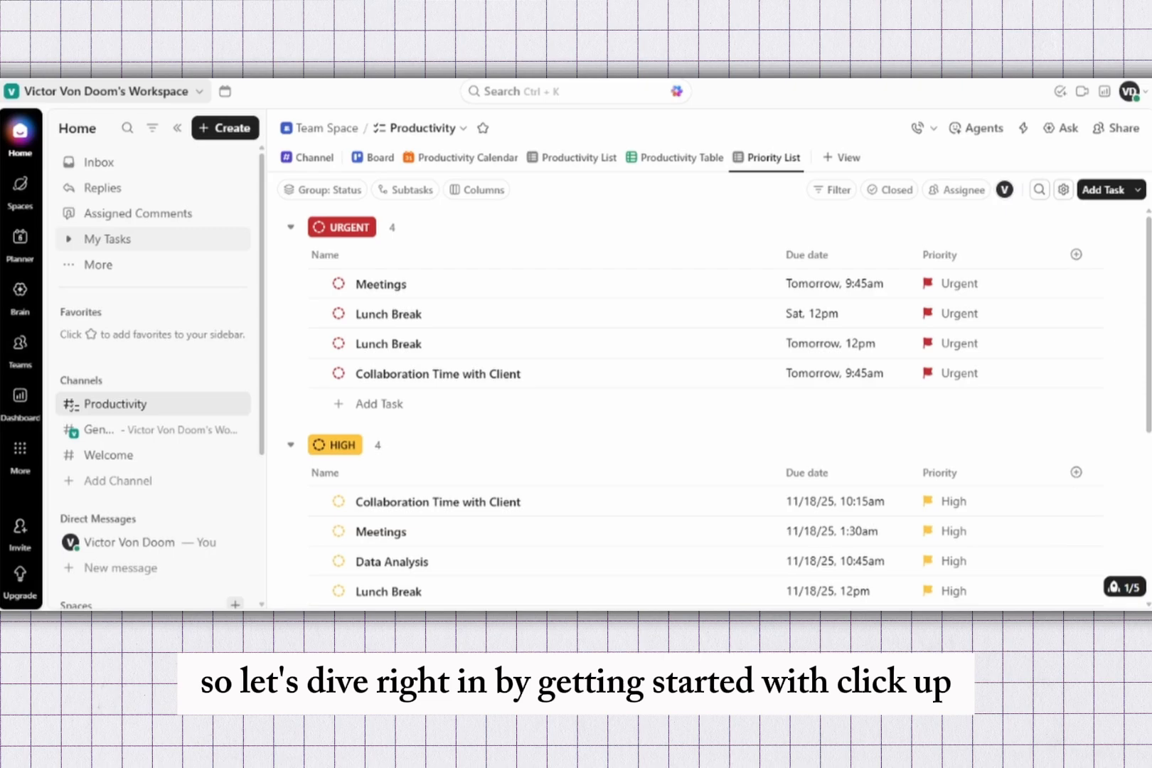
scroll(153, 355, down, 3)
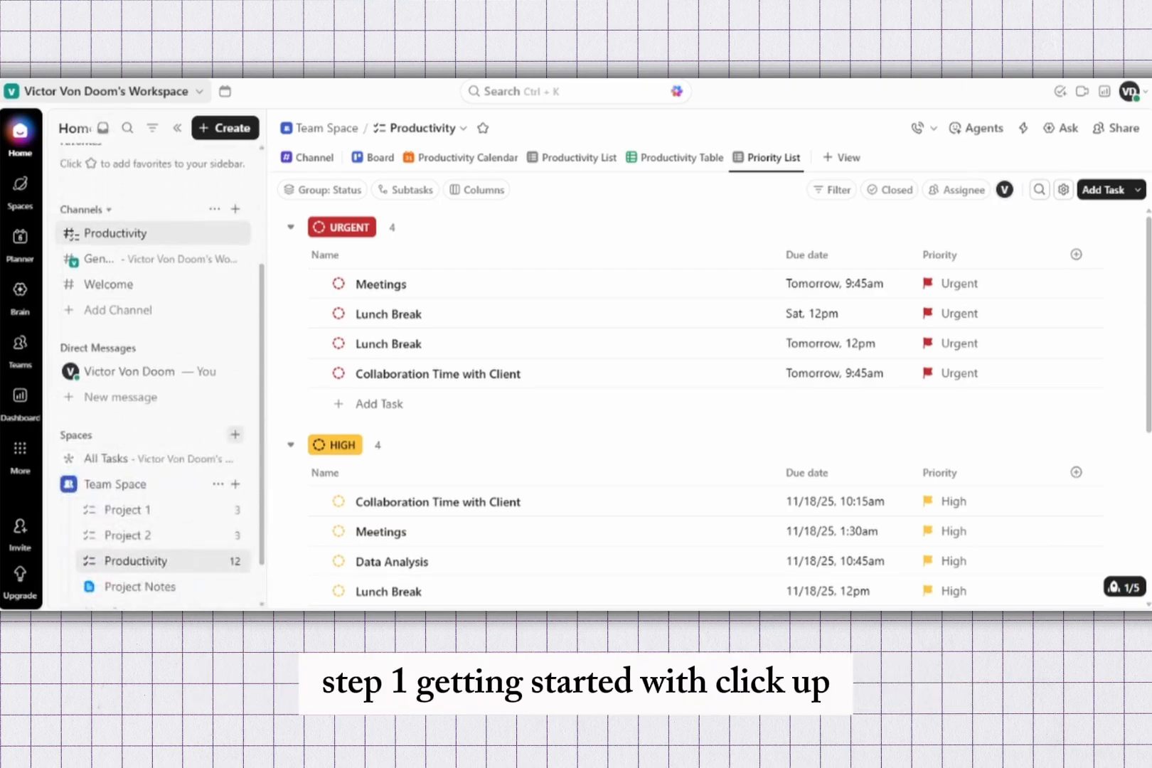
scroll(152, 355, up, 3)
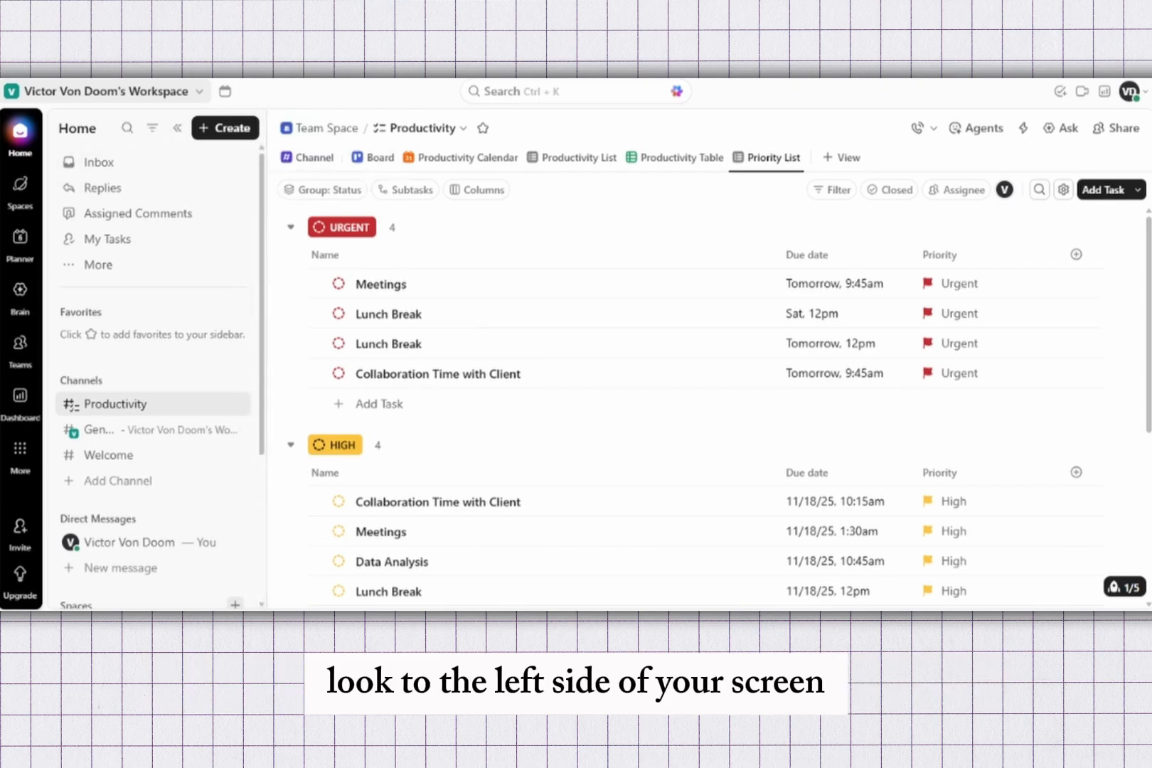
scroll(153, 377, down, 1)
scroll(153, 376, down, 5)
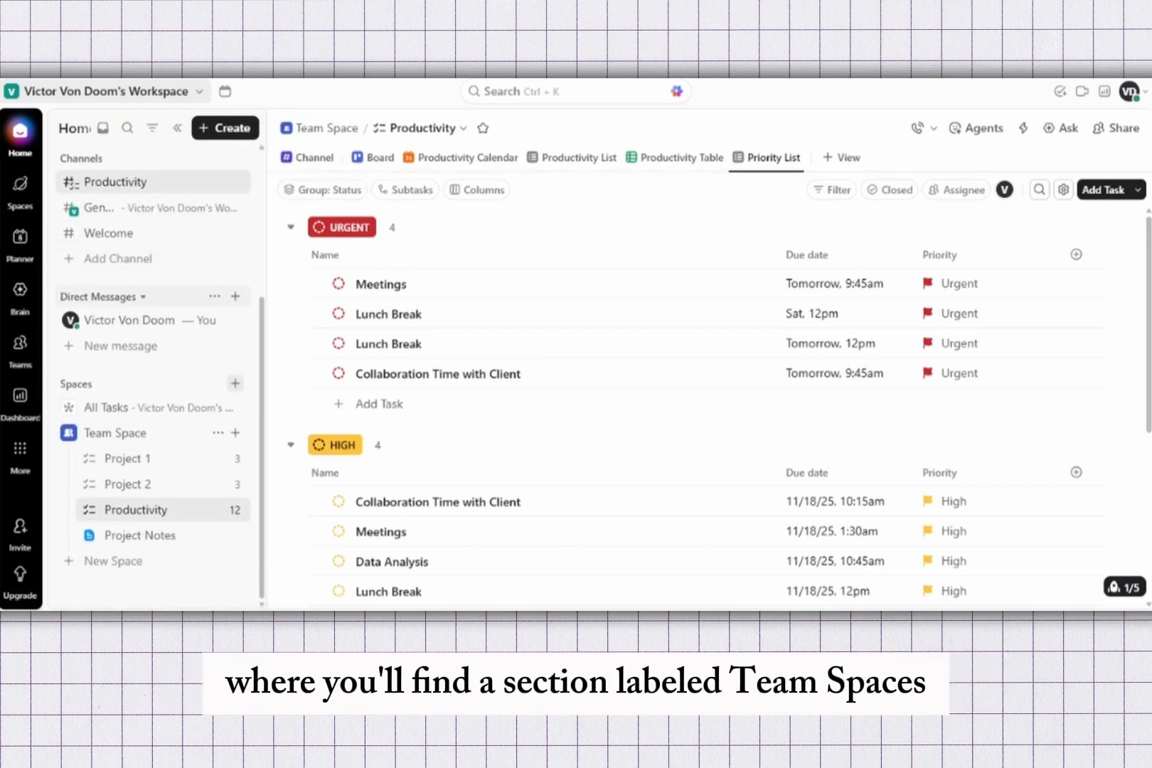
mouse_move(20, 344)
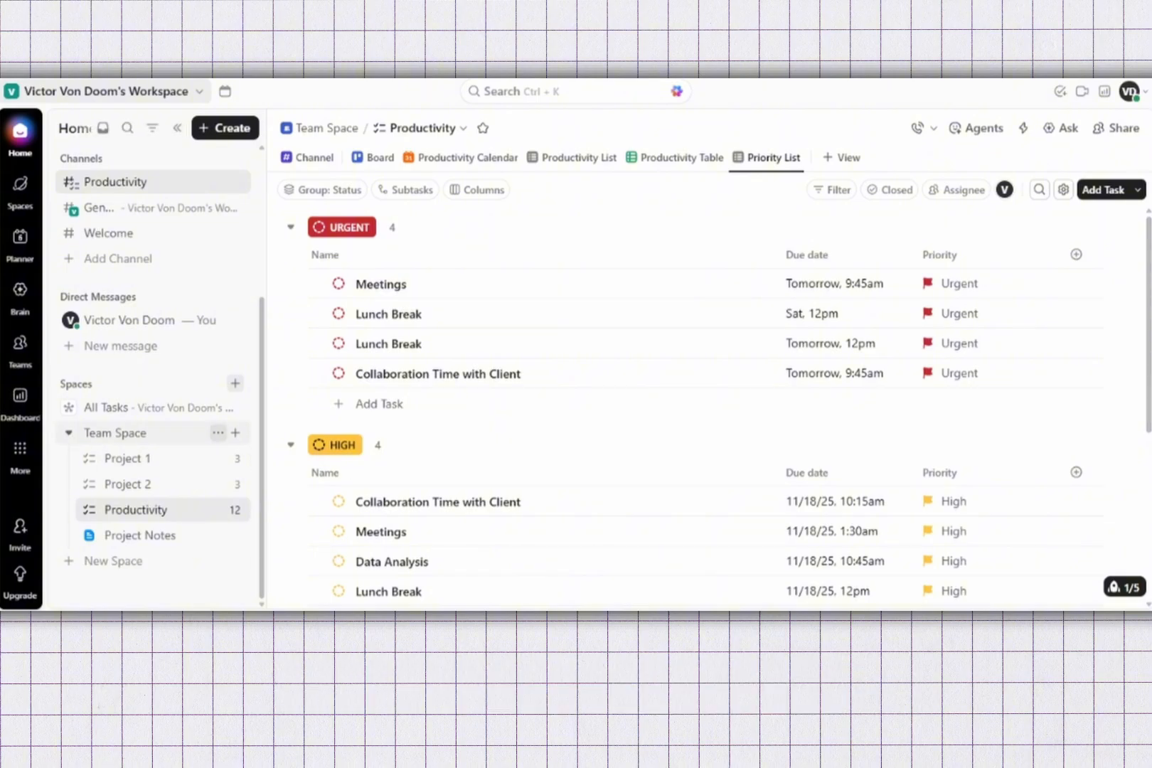
click(218, 433)
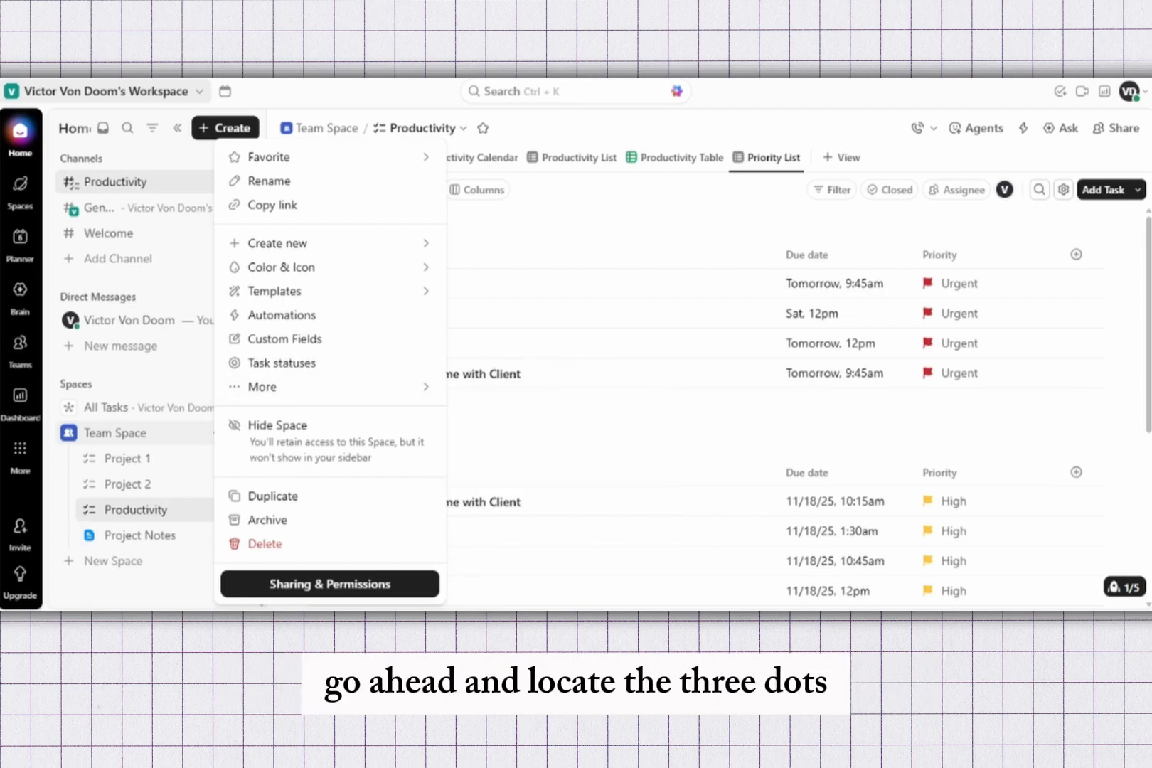
mouse_move(330, 291)
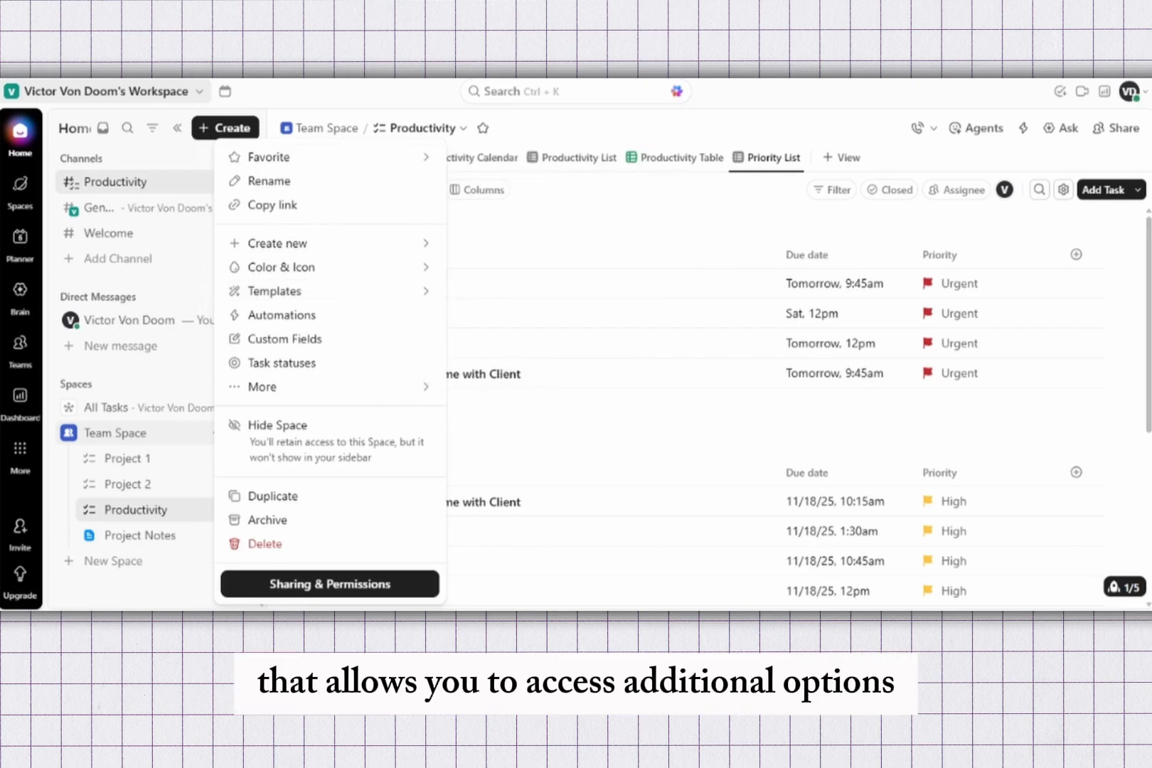
key(Escape)
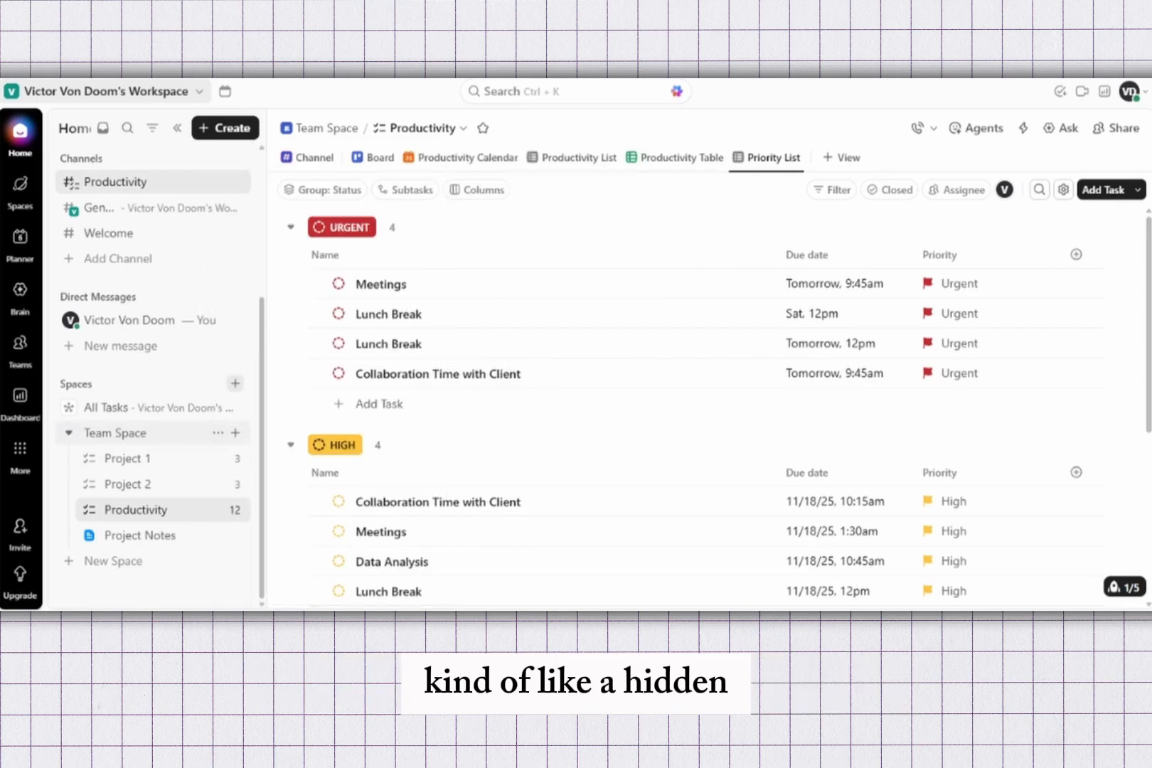
Step: Open the Team Space template browser and search the templates for client
click(218, 432)
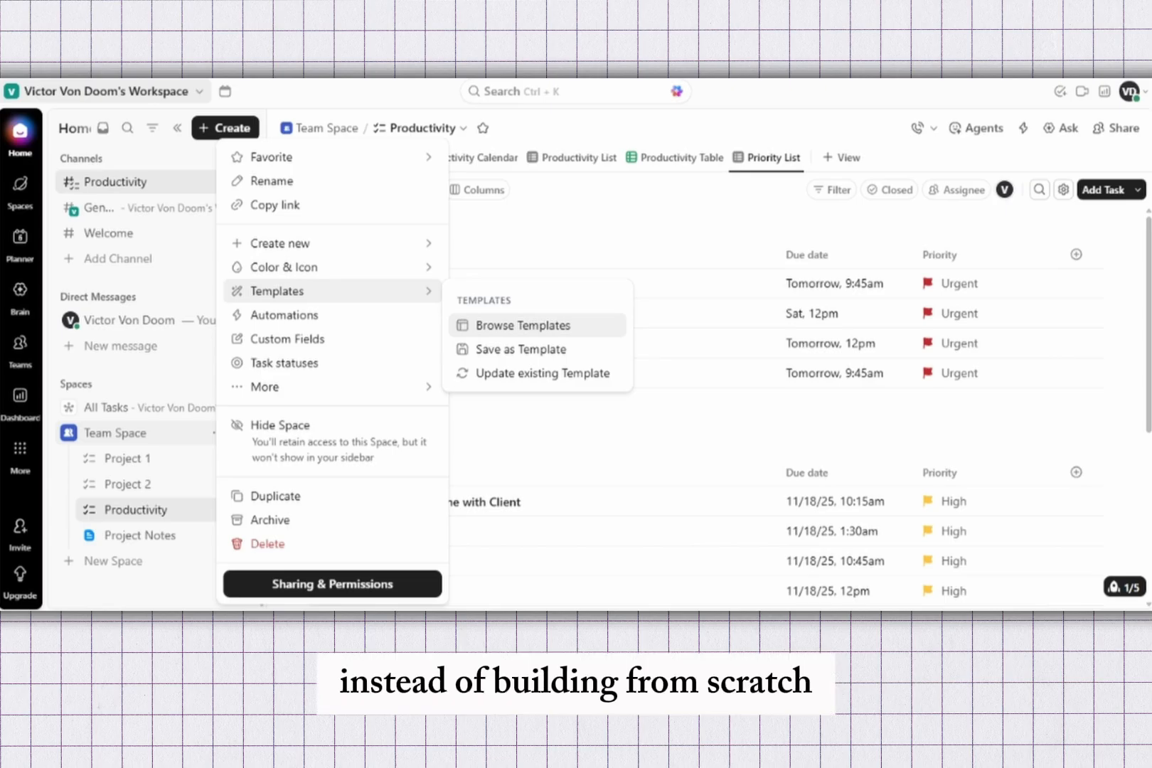
mouse_move(333, 387)
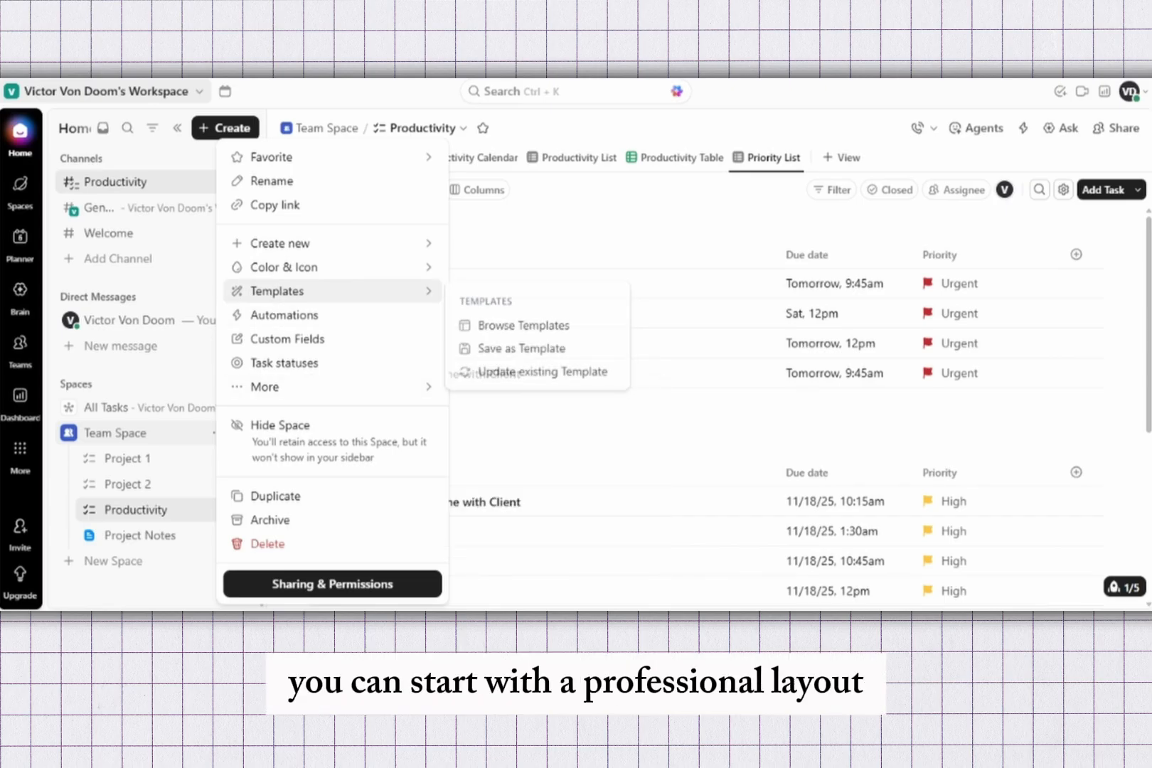
click(522, 325)
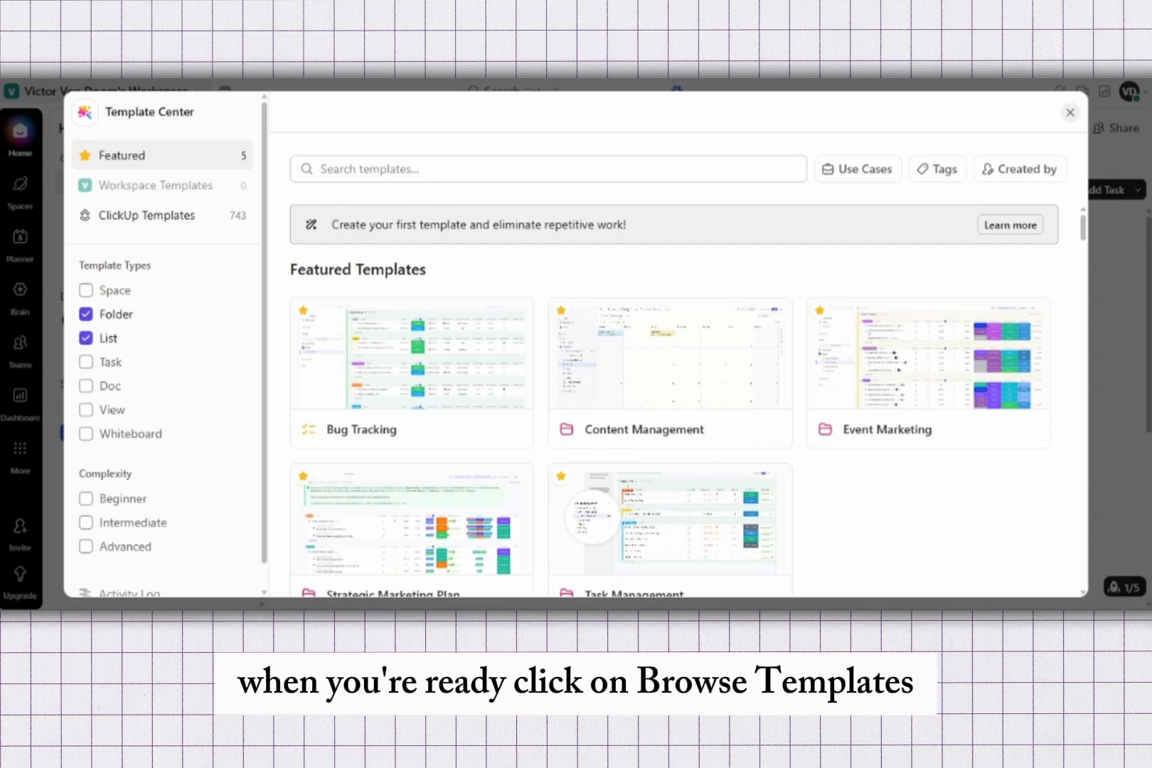
click(547, 169)
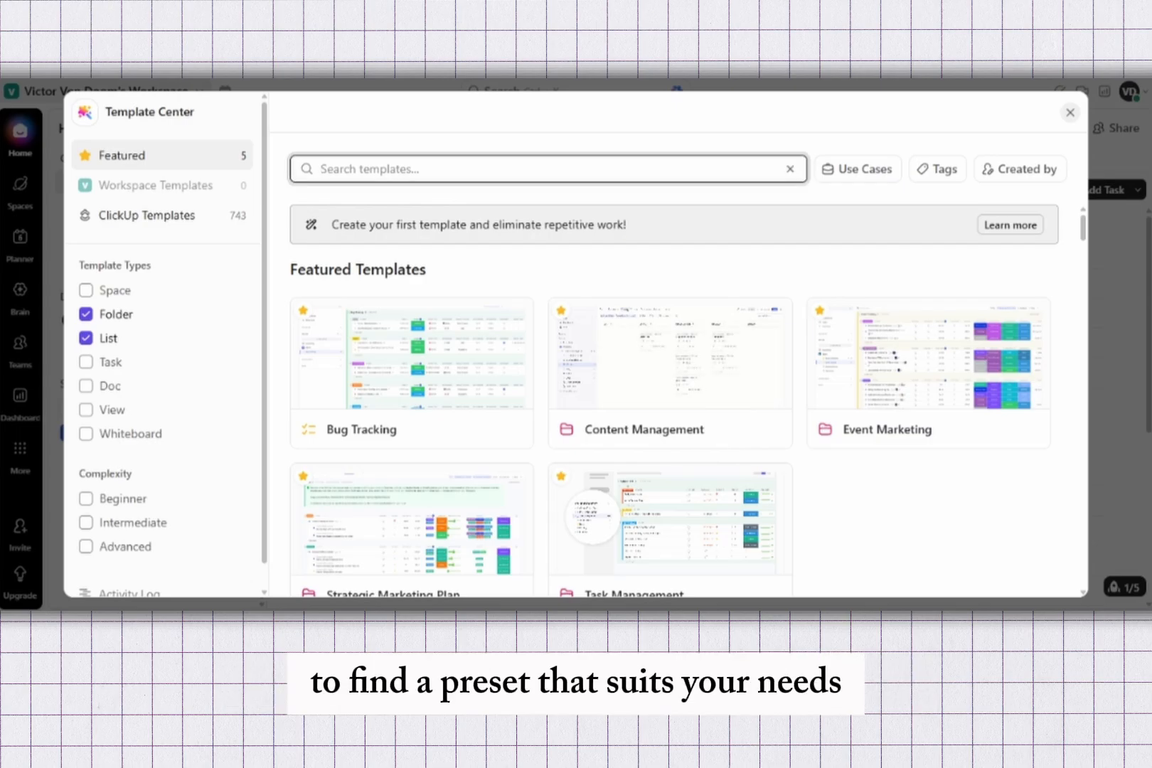
text(cli)
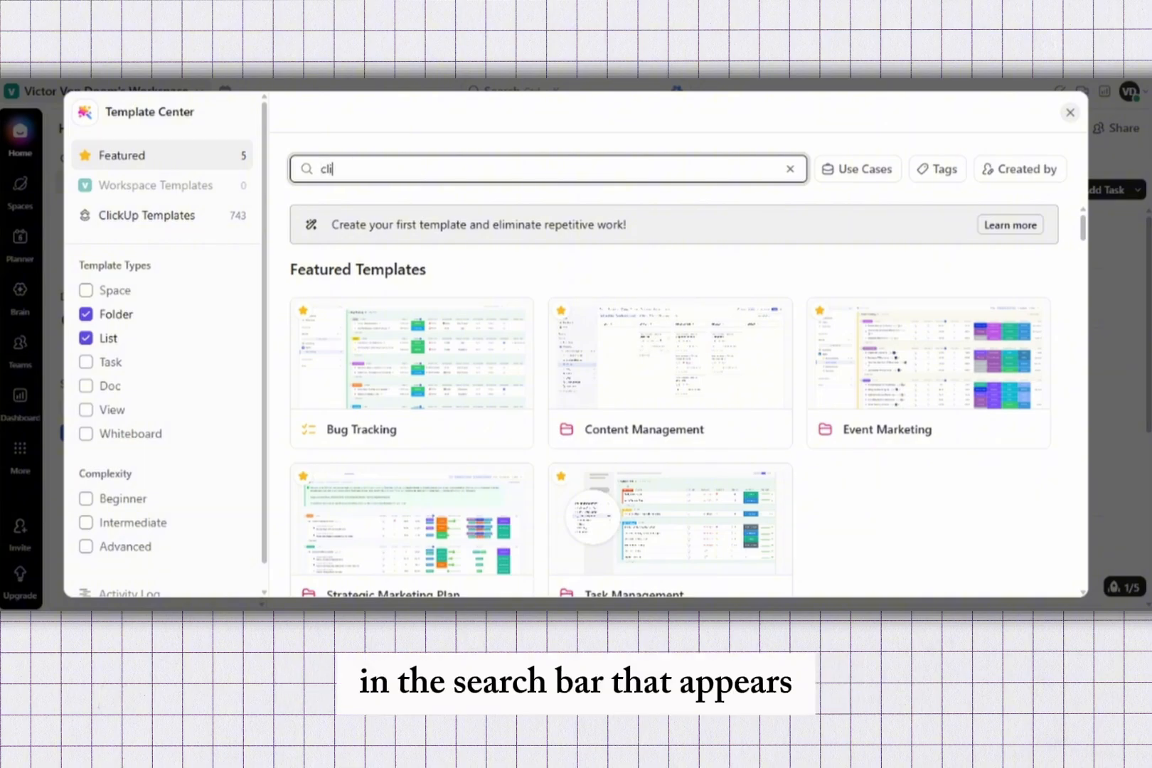
text(ent)
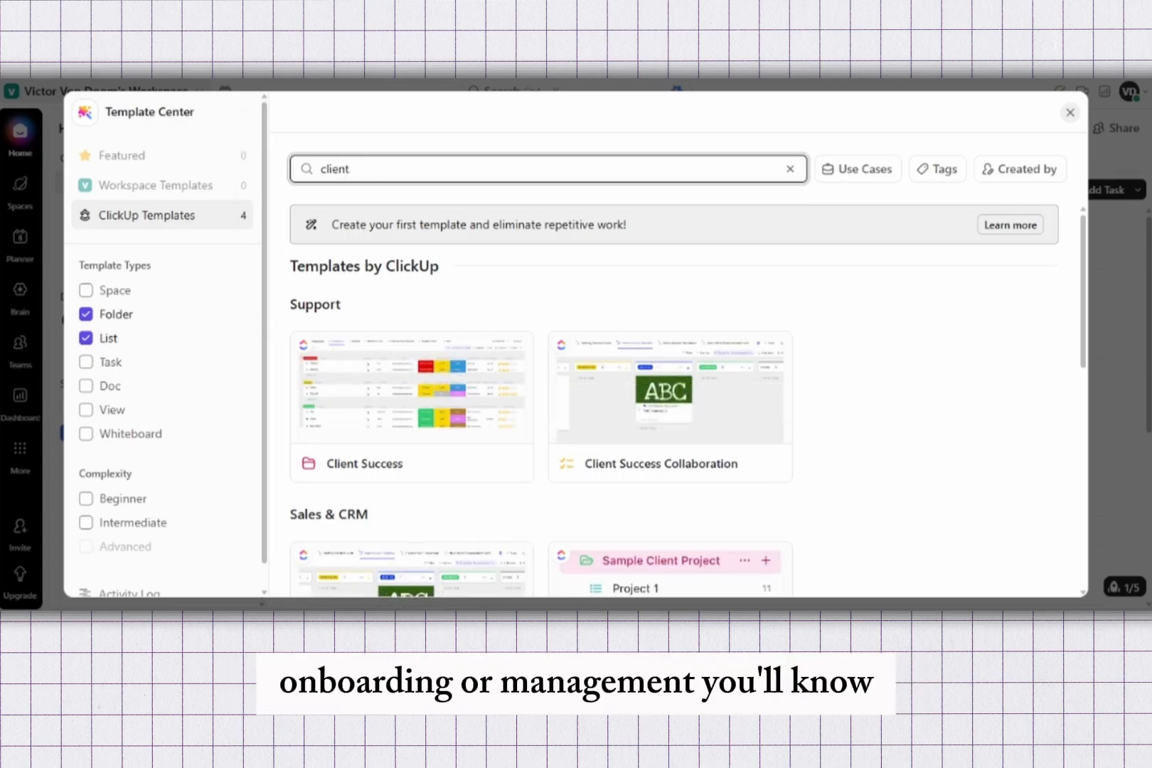
Step: Include the Space, Task, Doc, View and Whiteboard template types in the search filters
click(86, 290)
click(86, 362)
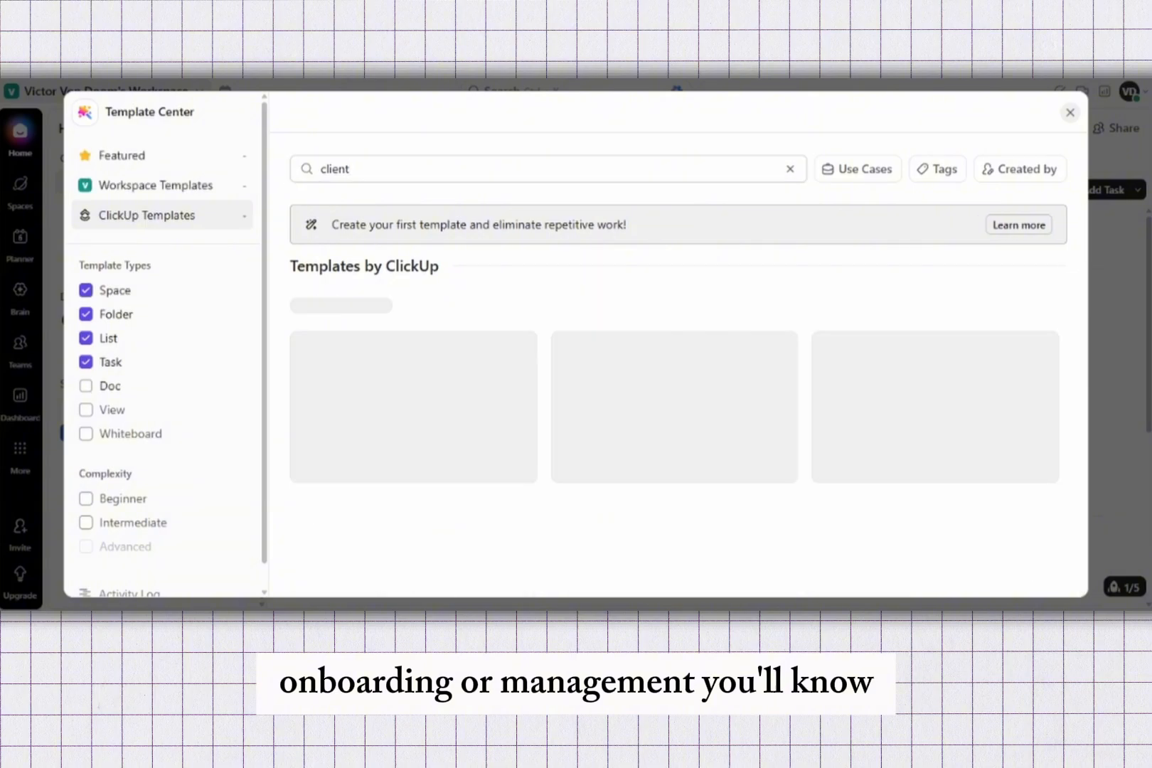
click(86, 386)
click(86, 410)
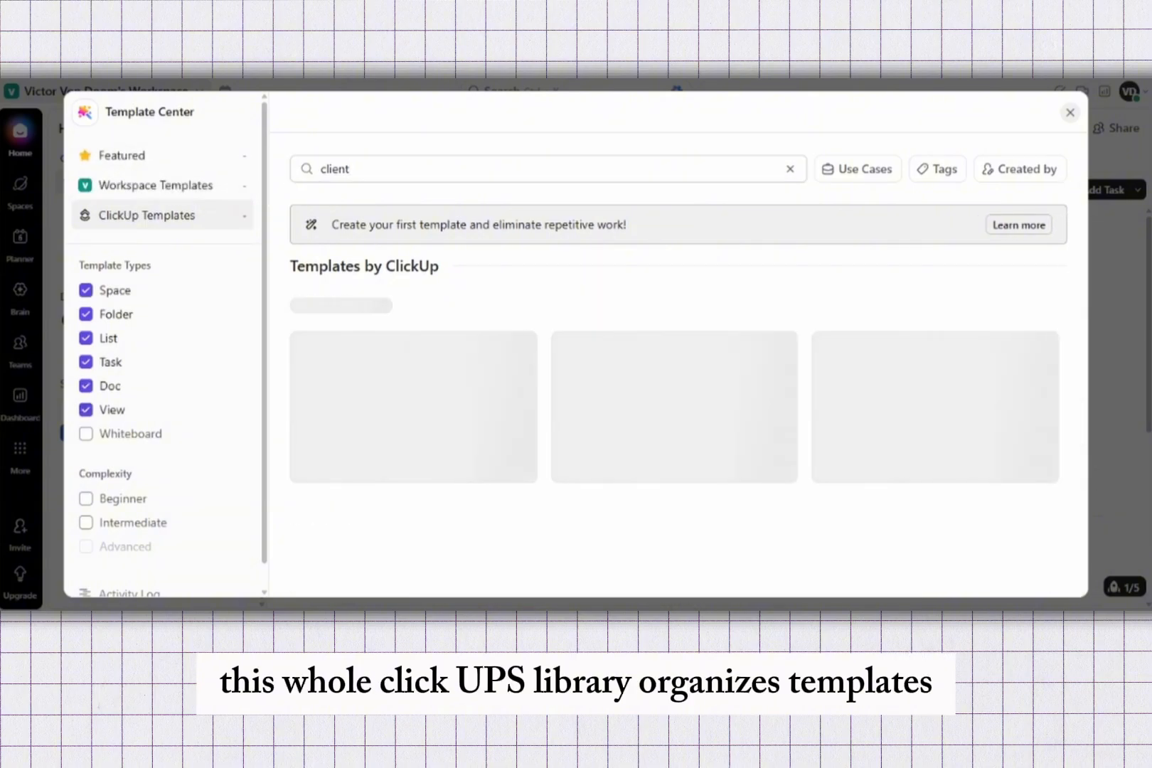
click(86, 433)
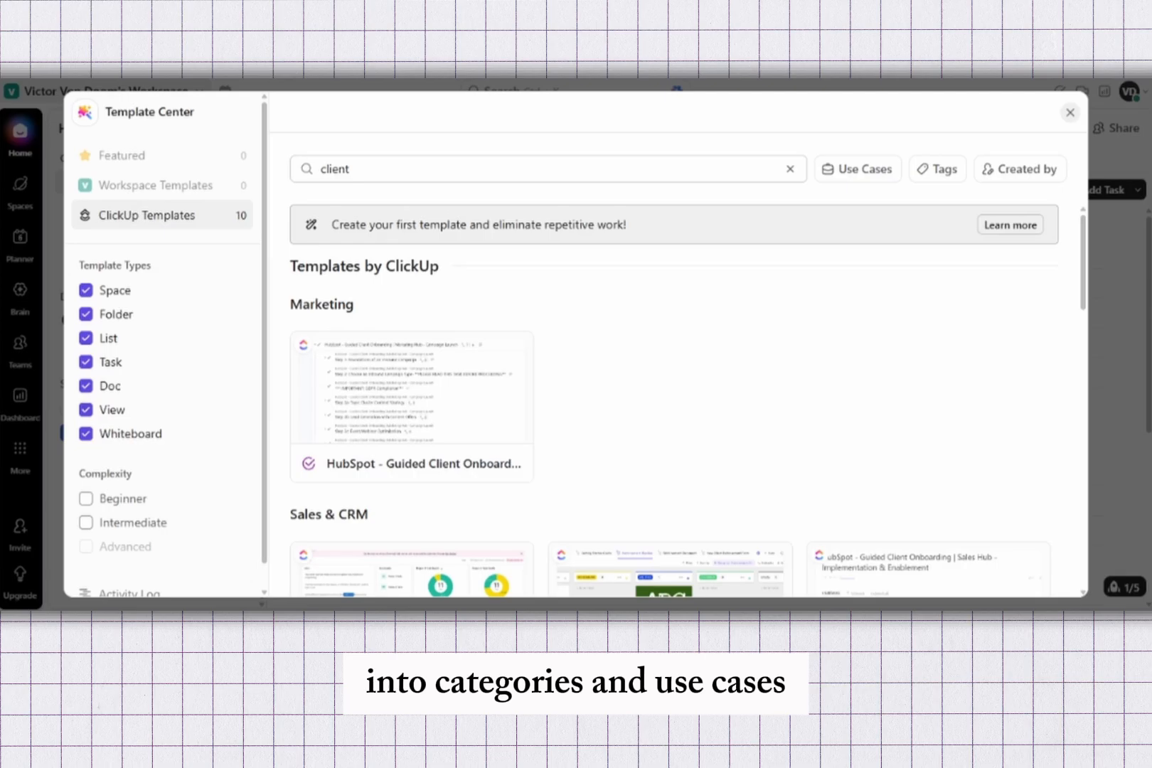
Step: Browse the client template results and open the Client Success folder template
scroll(498, 370, down, 3)
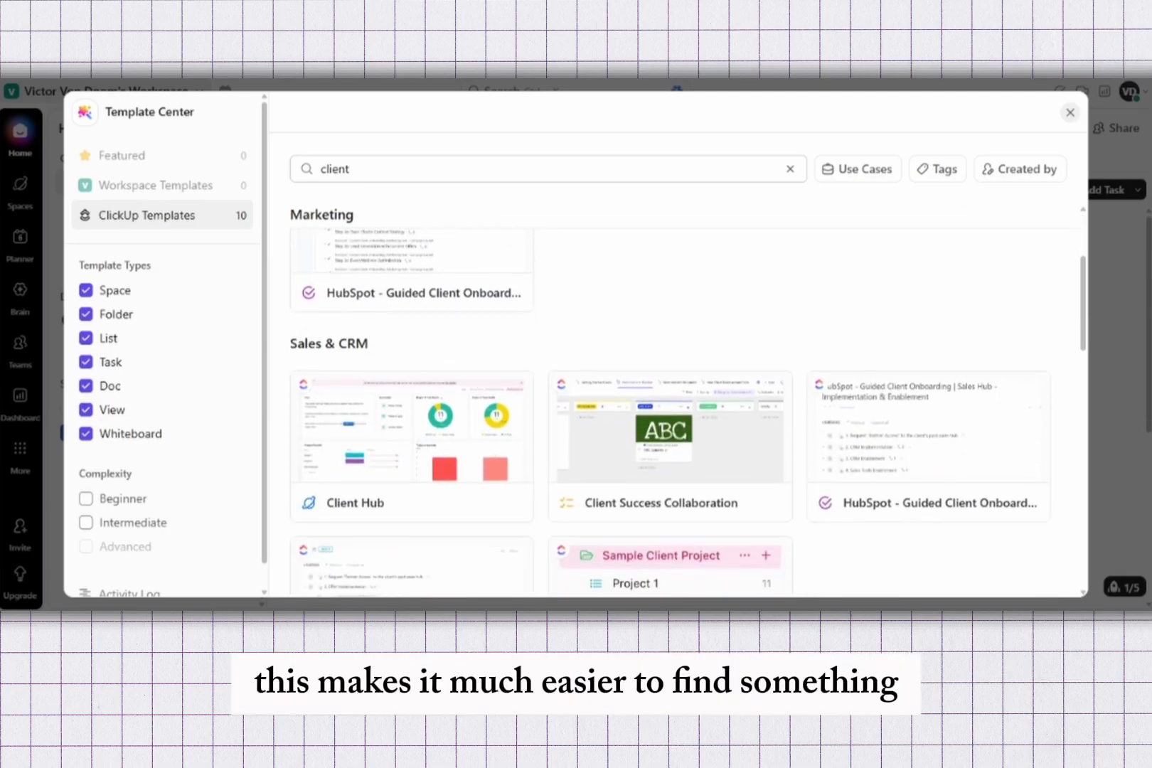
scroll(427, 356, down, 1)
scroll(426, 355, down, 2)
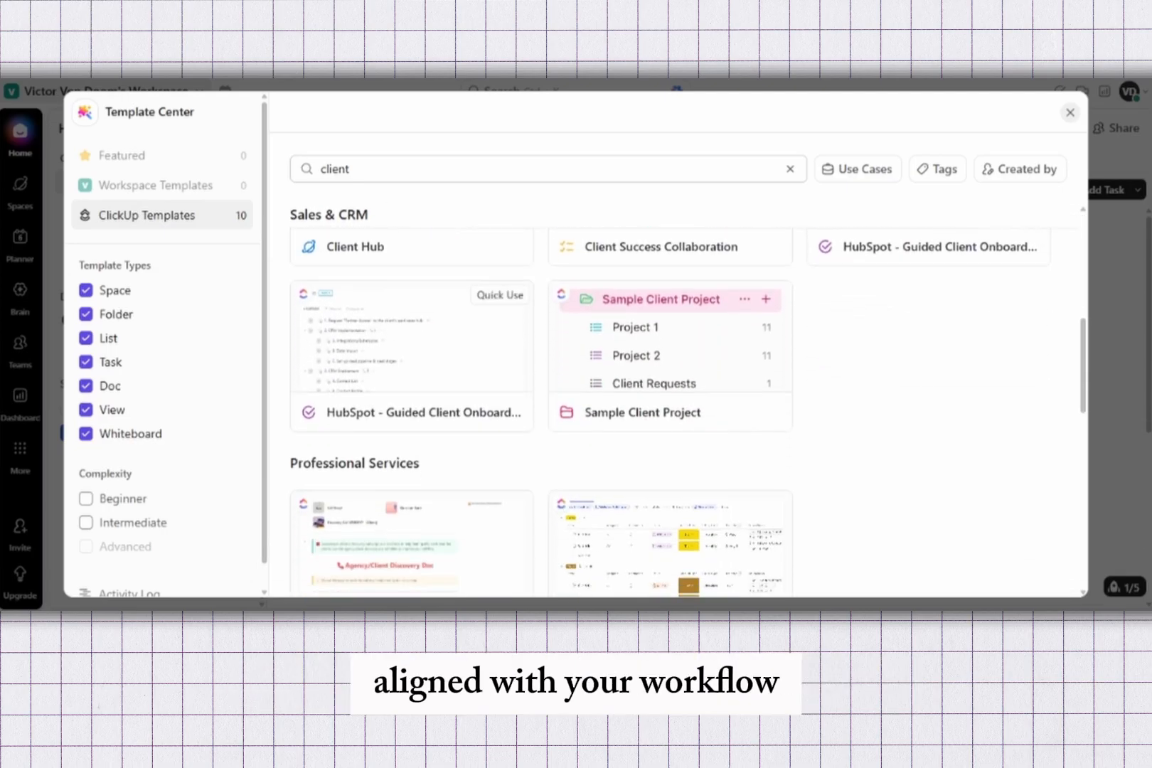
scroll(413, 341, down, 5)
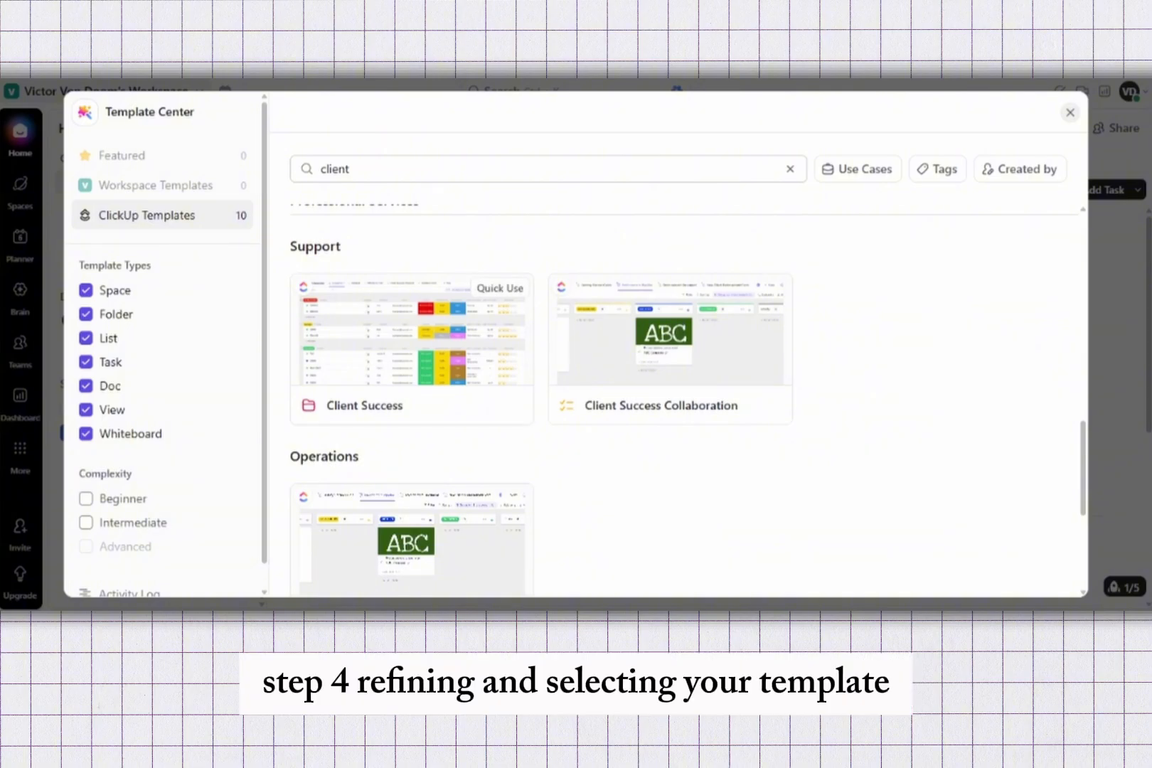
scroll(541, 413, down, 2)
scroll(540, 412, up, 4)
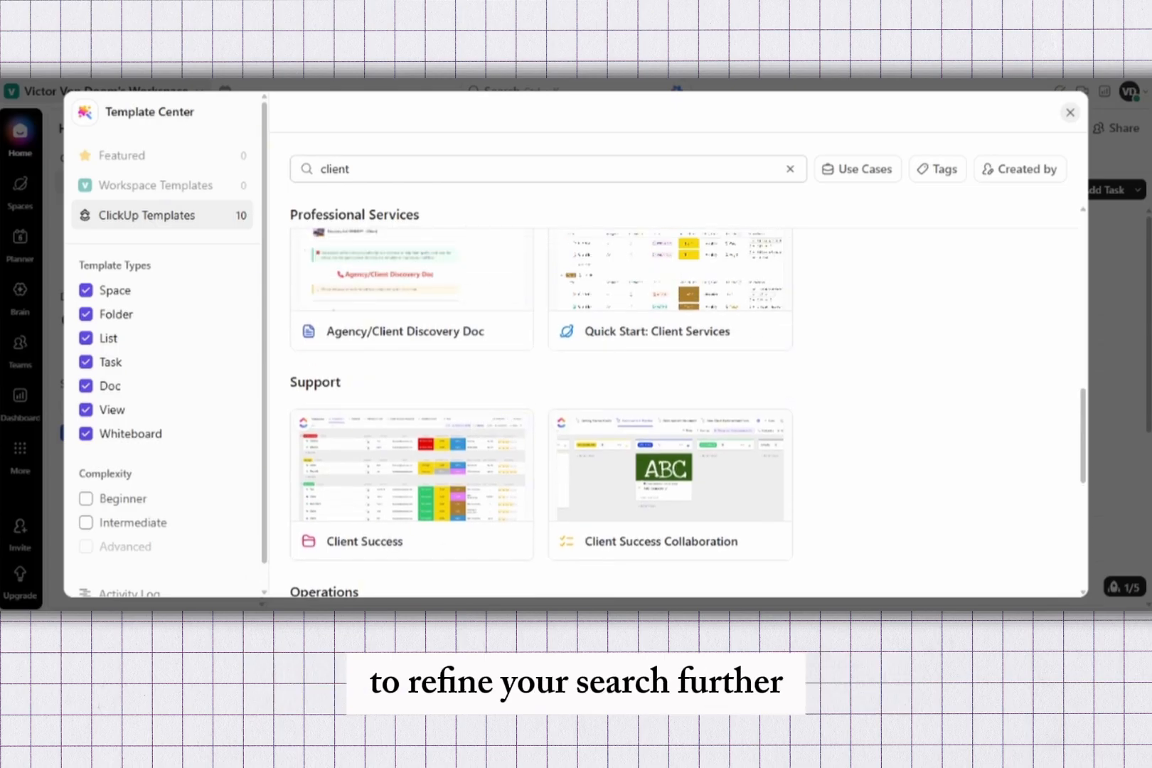
click(412, 478)
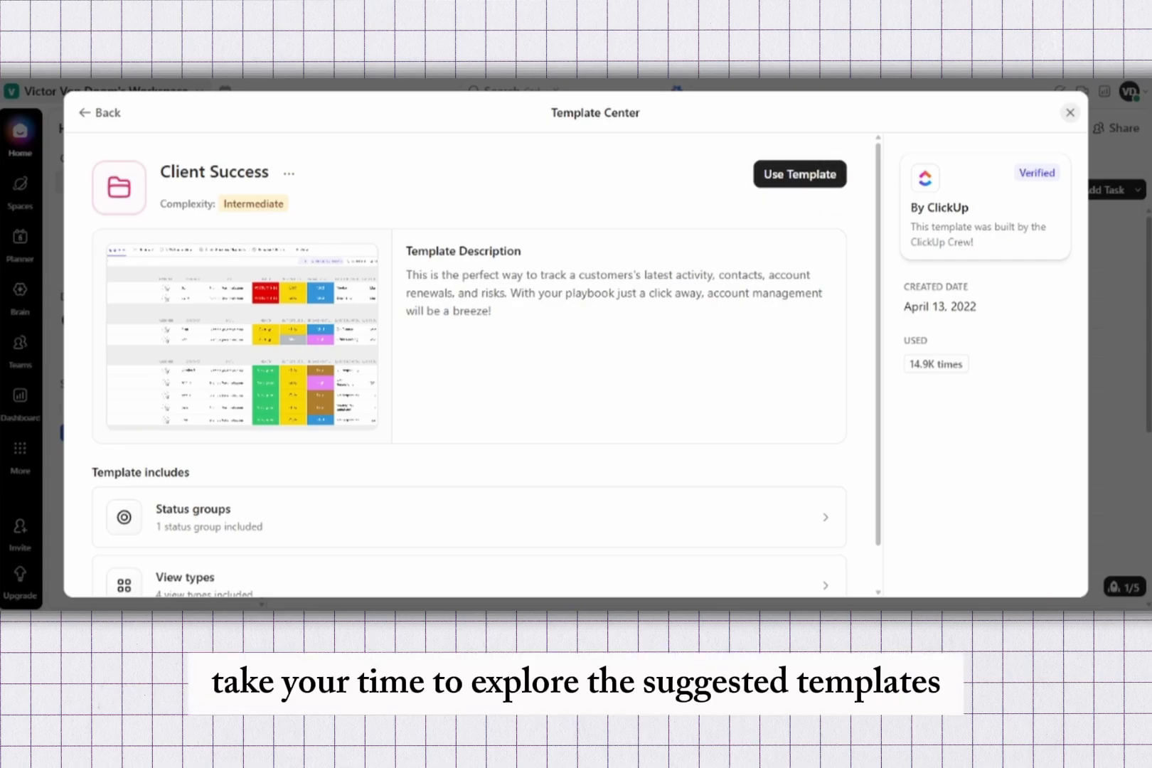
Step: Preview the Client Success template's screenshot at full size
click(242, 336)
scroll(569, 369, down, 1)
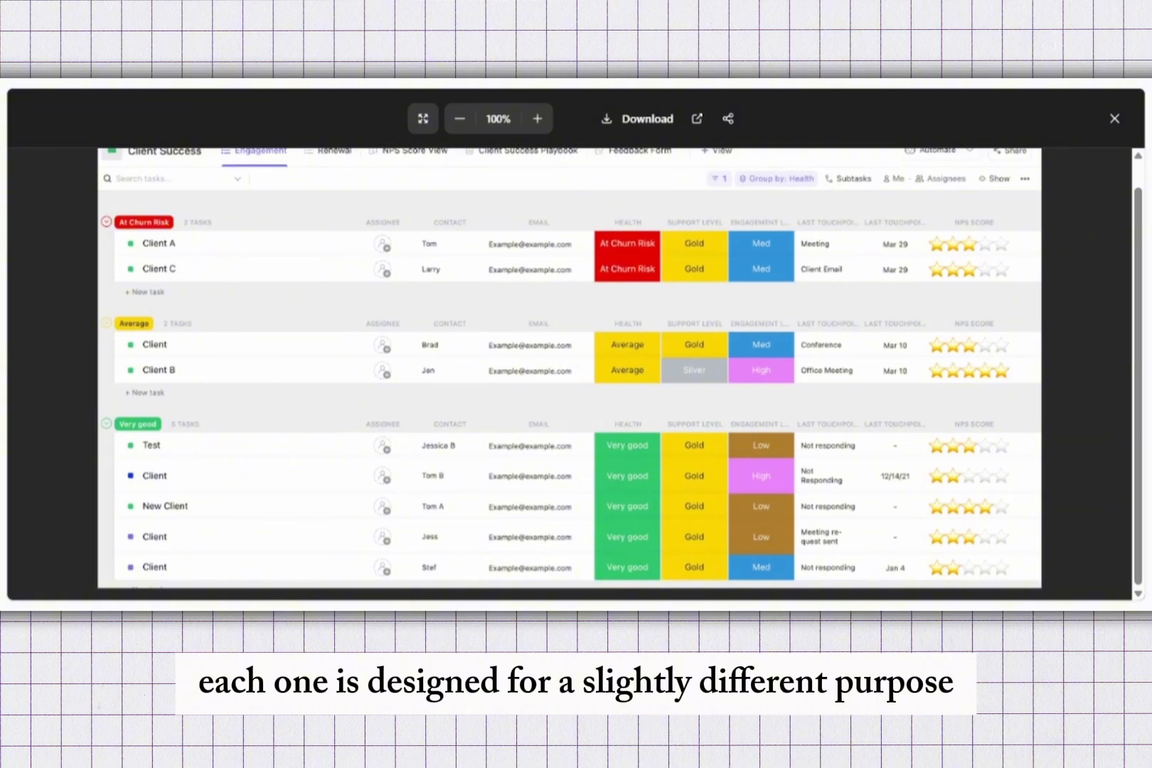
scroll(569, 377, up, 1)
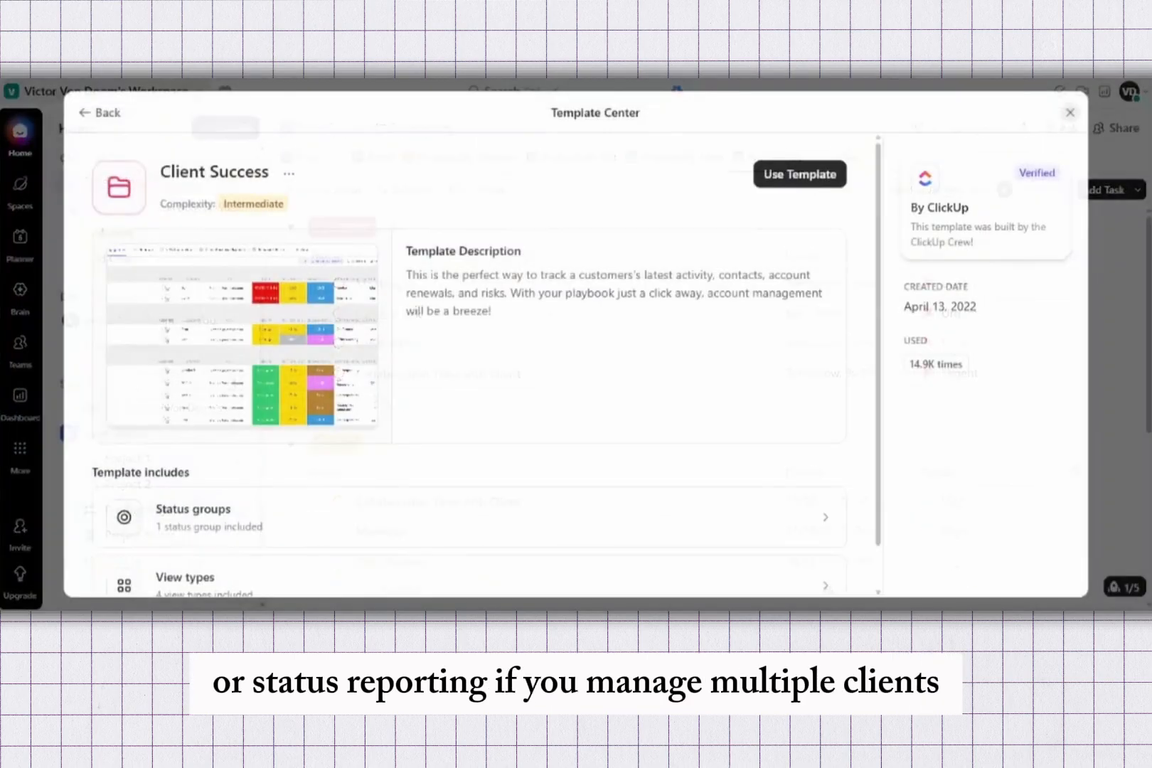
click(1114, 118)
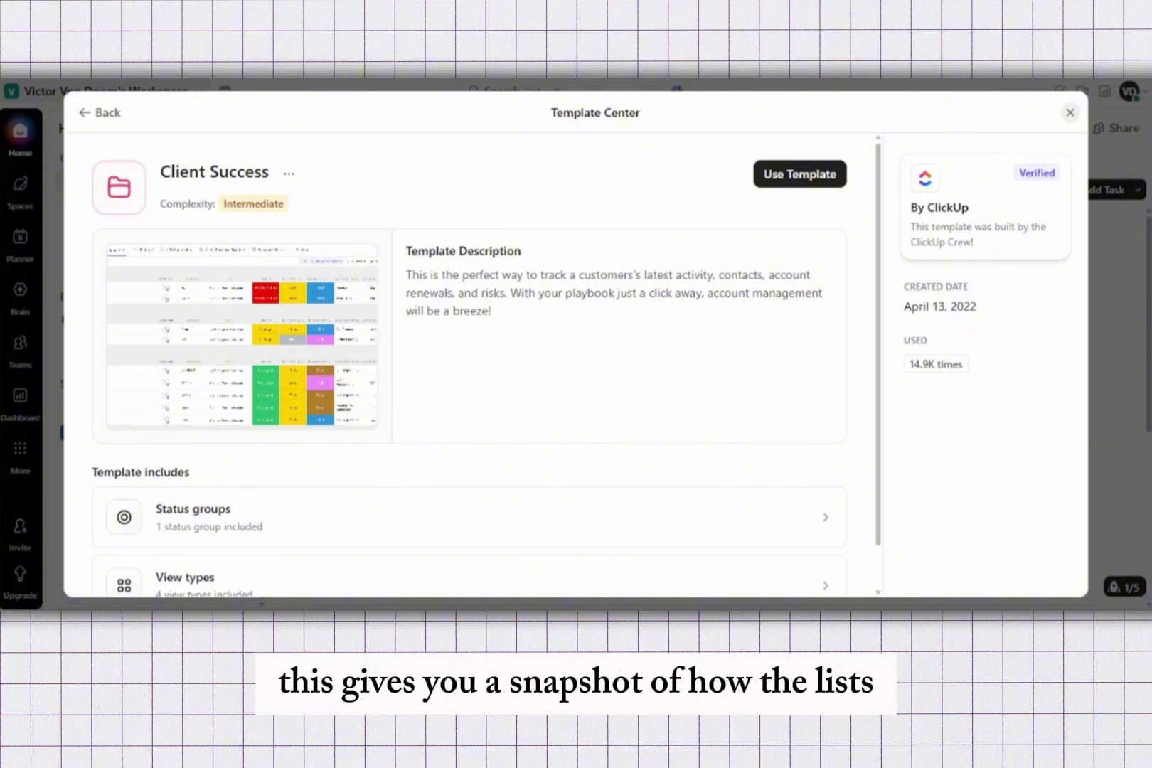
click(241, 336)
scroll(569, 370, down, 1)
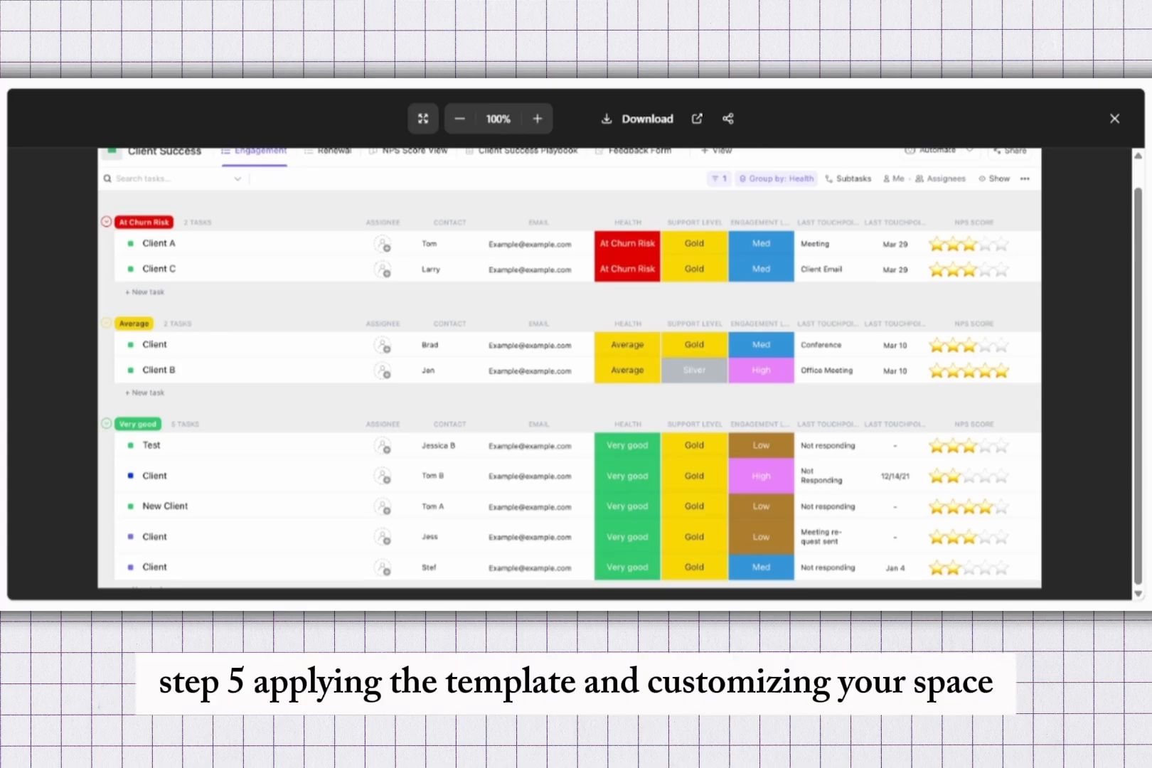
click(1114, 118)
Step: Use the Client Success template to create a folder named Client Portal in Team Space
click(800, 174)
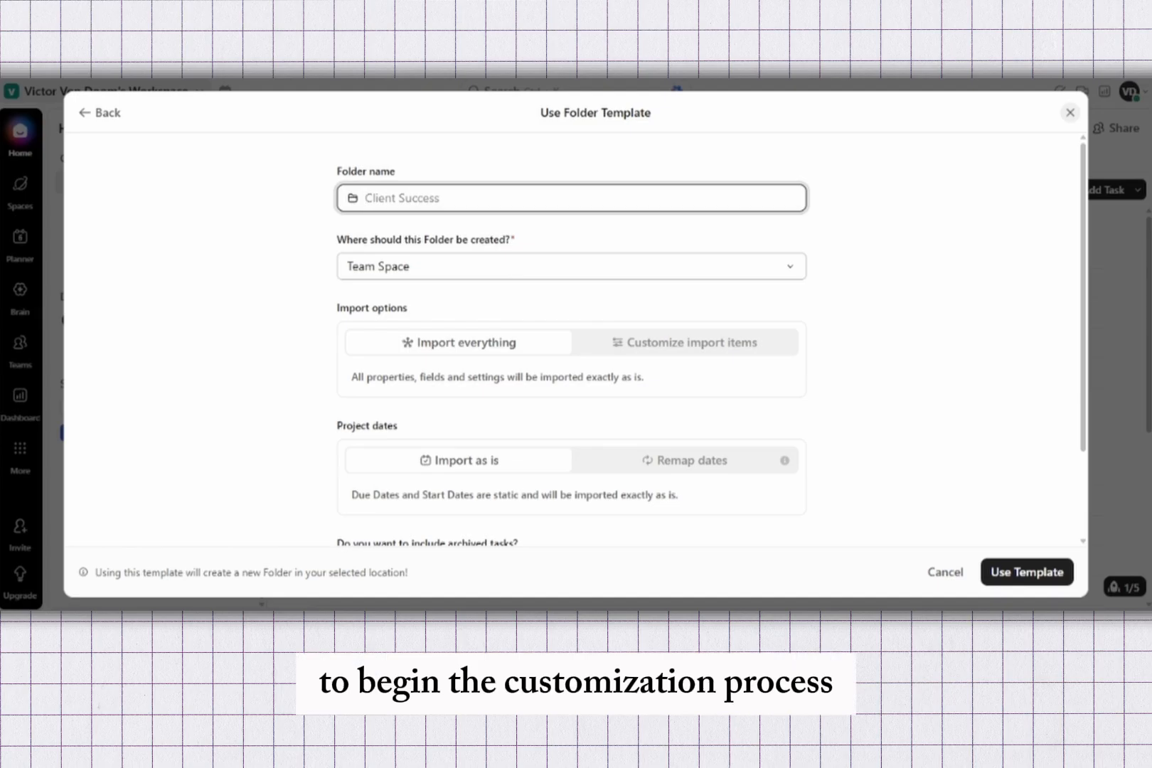
text(Clie)
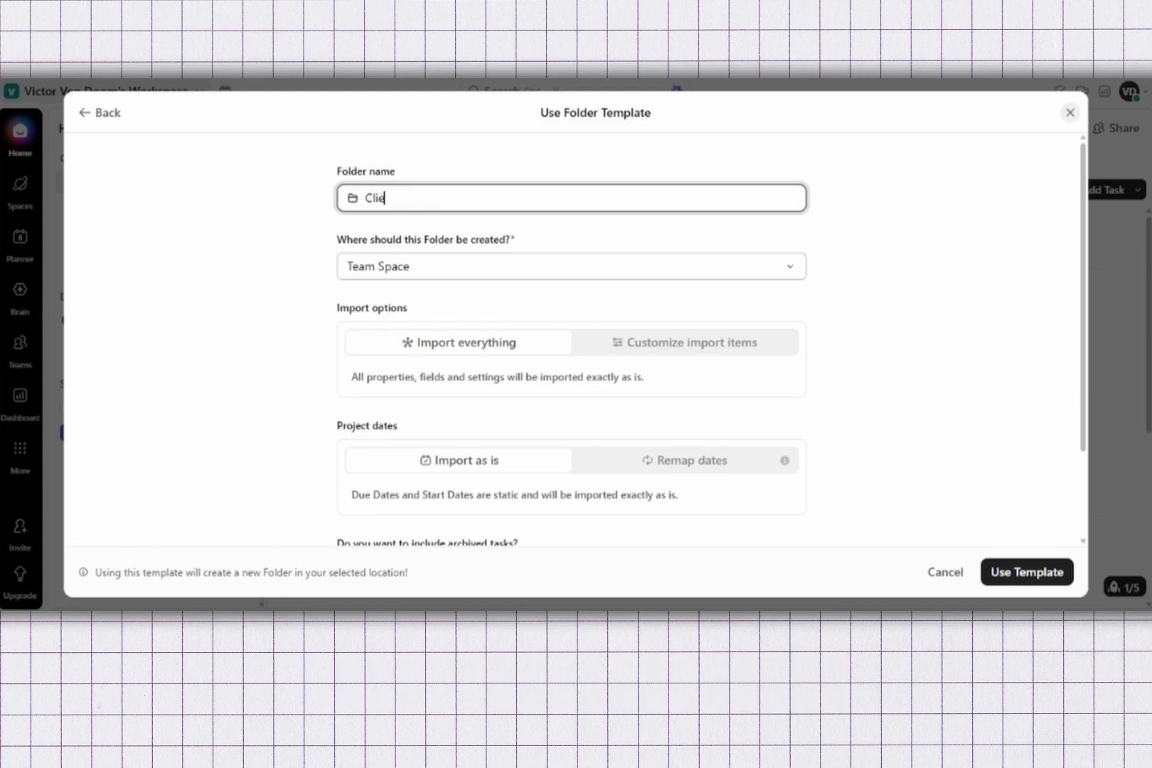
text(nt)
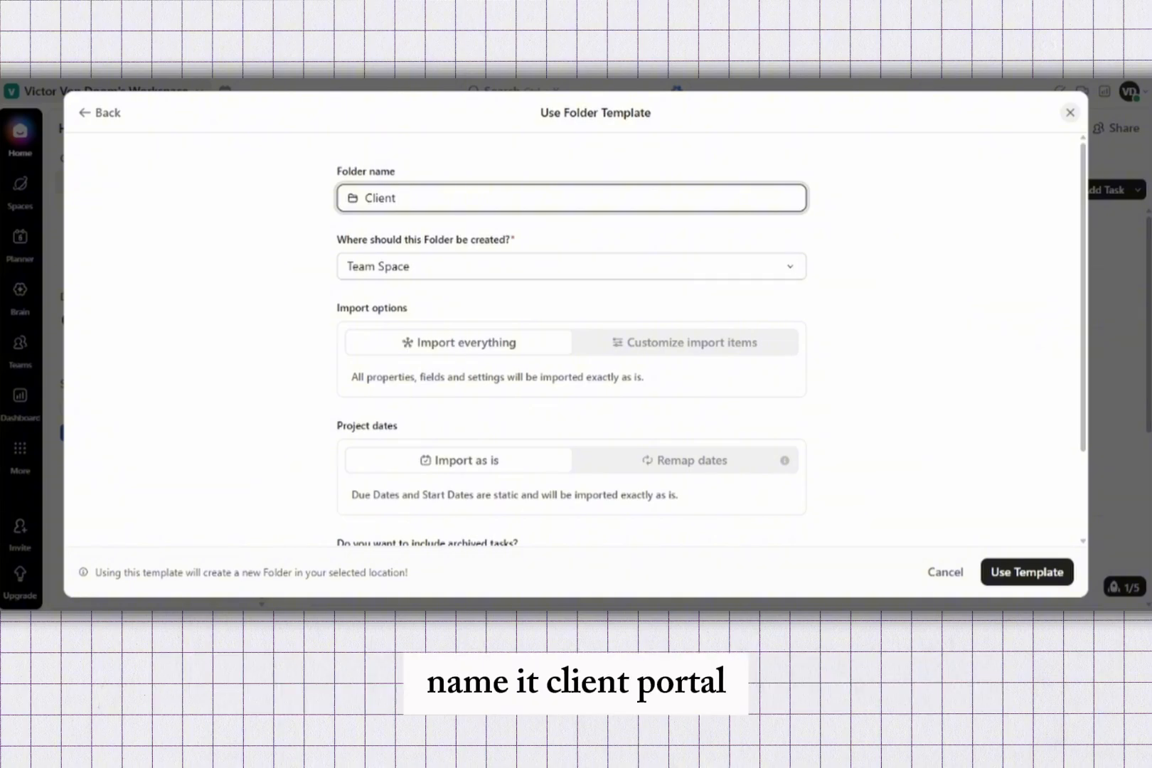
text( p)
key(BackSpace)
text(Proj)
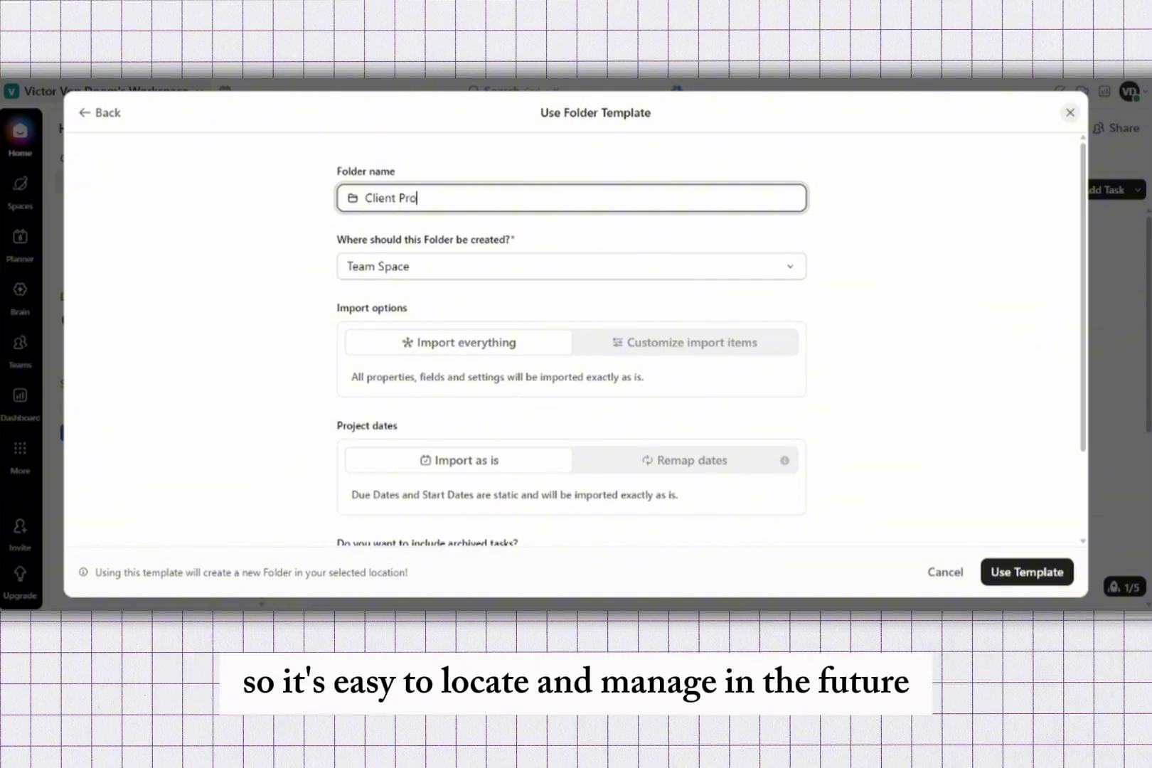
key(BackSpace)
key(BackSpace)
key(BackSpace)
text(ortal)
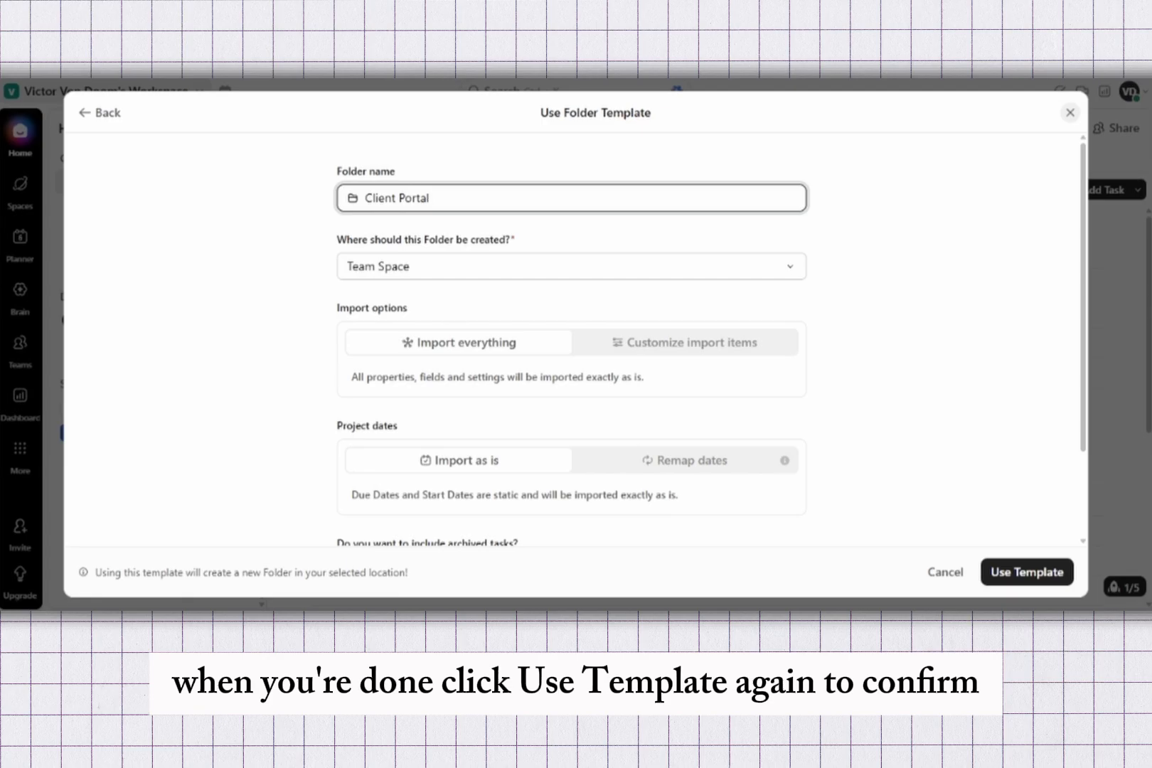
click(1026, 572)
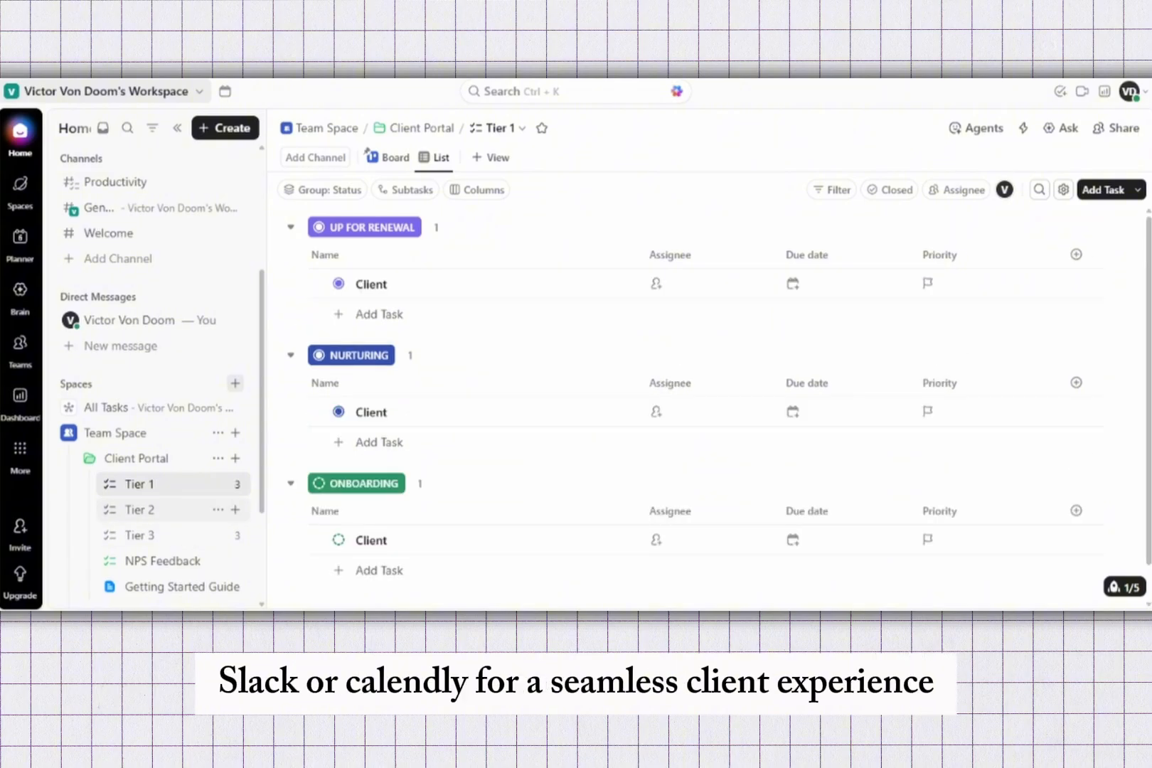
Step: Open the Tier 2 and Tier 3 lists and the Client Portal folder to review the imported content
click(140, 510)
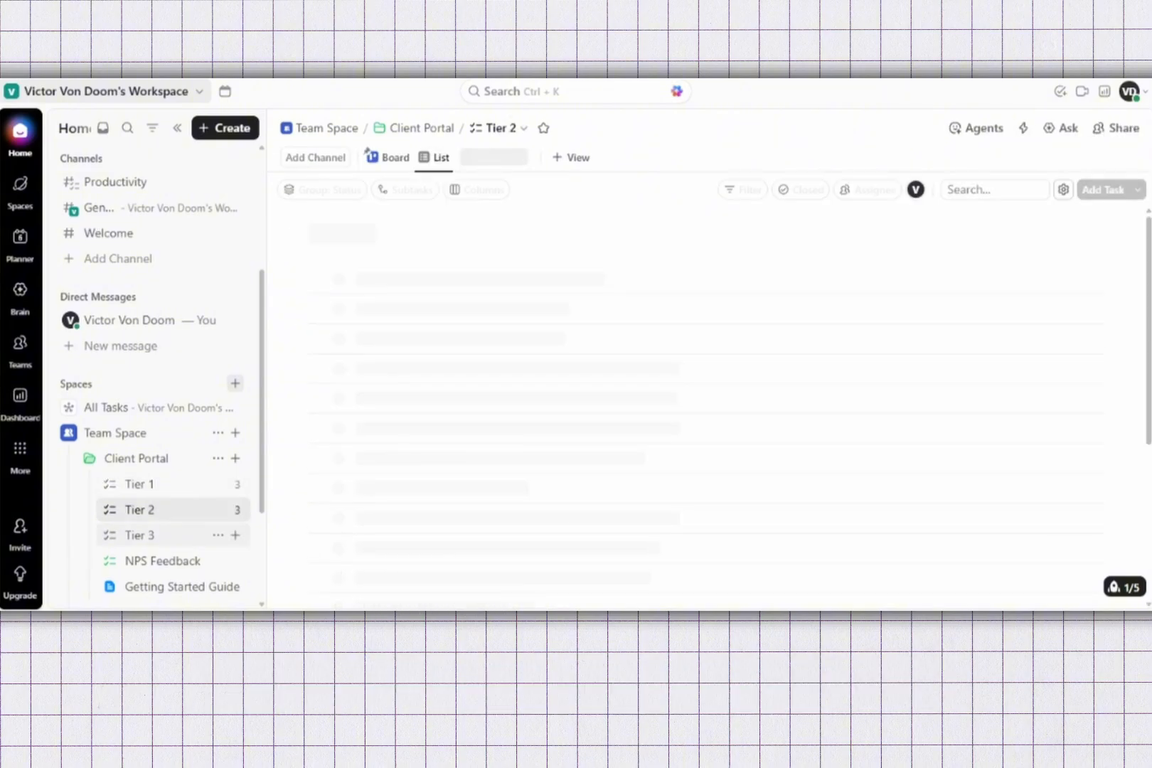
click(139, 535)
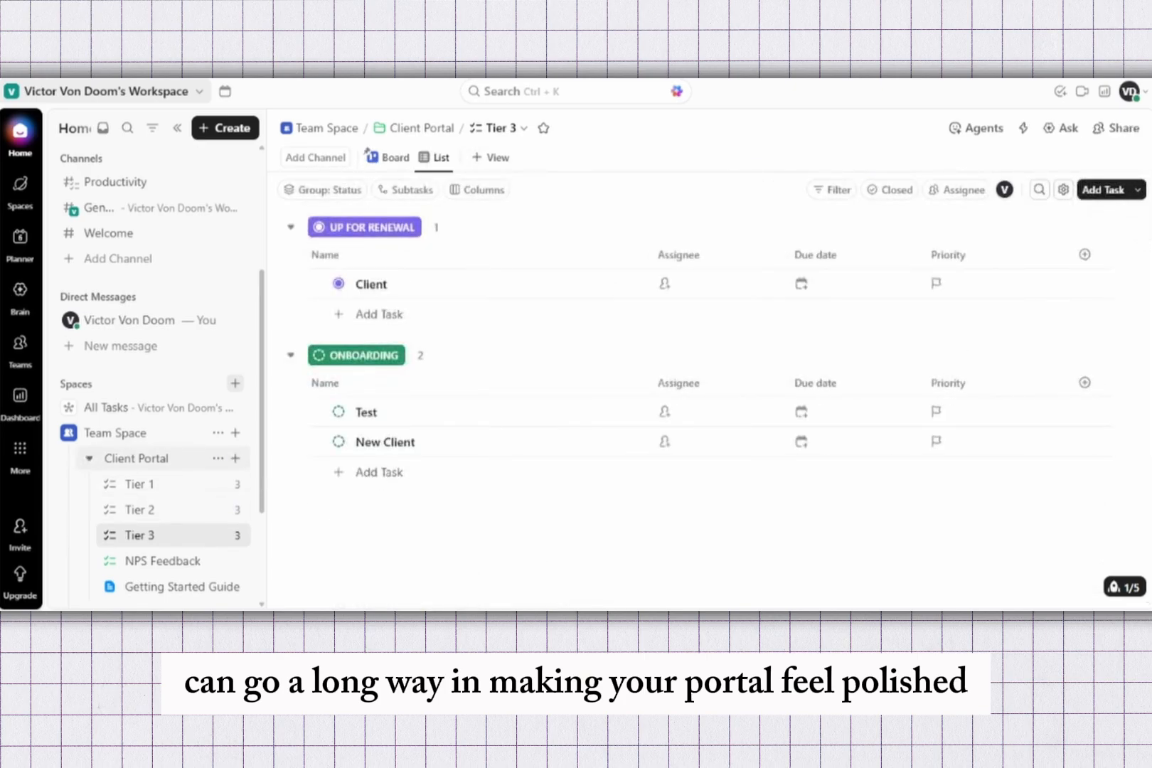
click(136, 459)
click(115, 433)
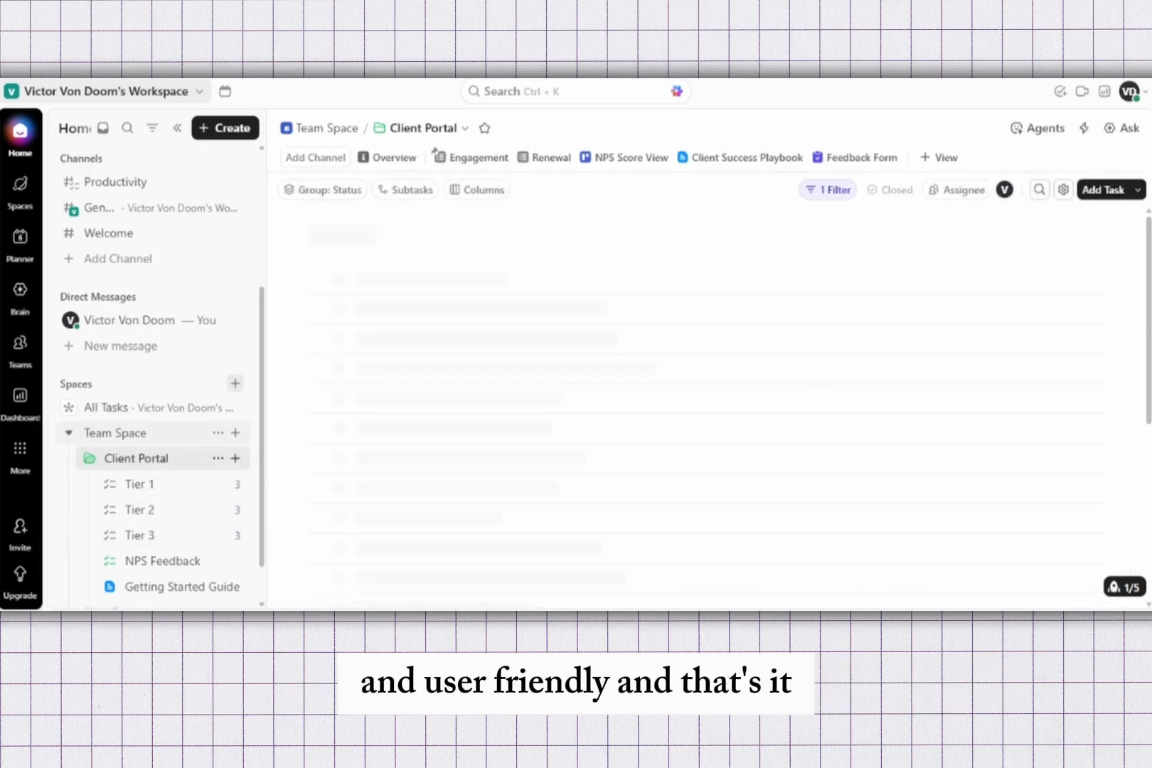